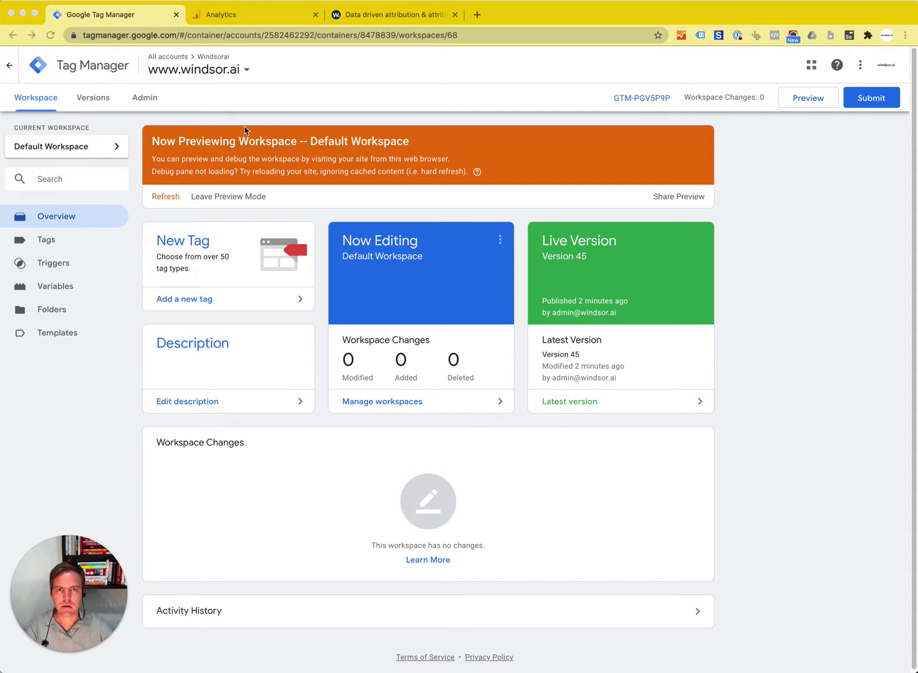
Step: Show the windsor.ai homepage's full web address containing the gclid parameter
left_click(383, 17)
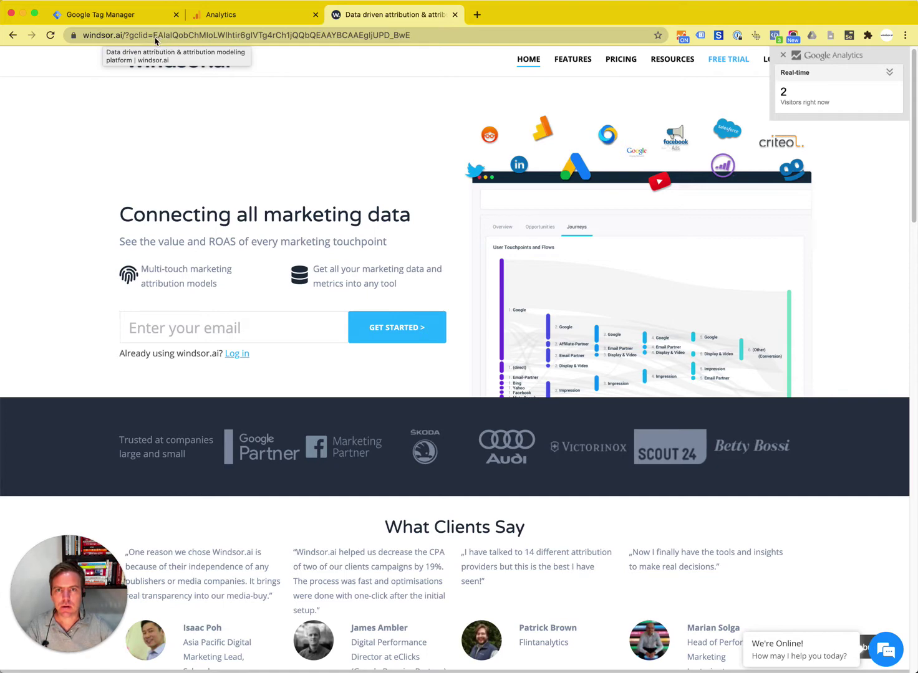
left_click(155, 35)
left_click(148, 35)
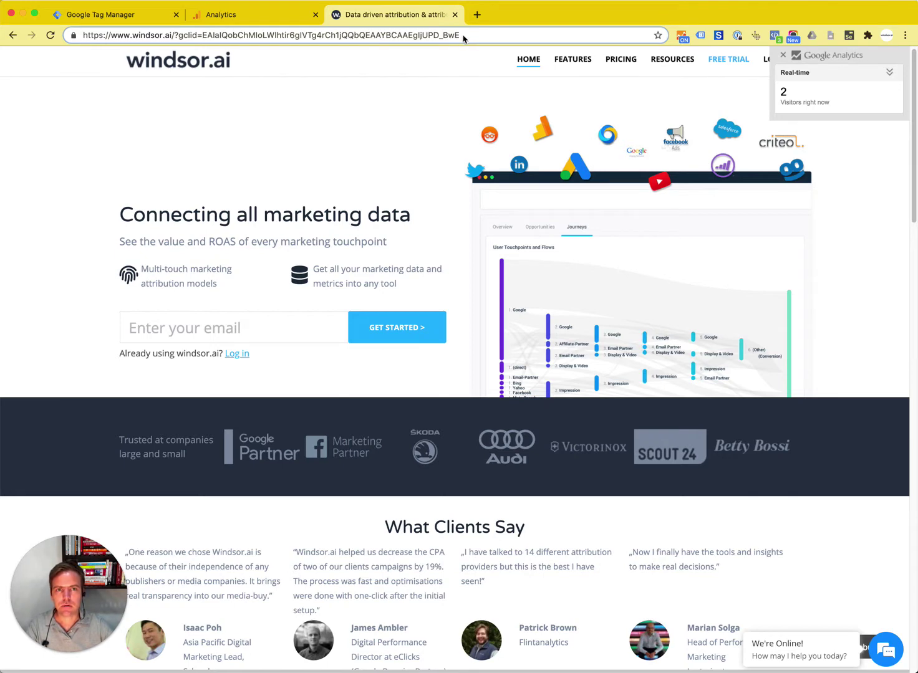
Step: Open the Analytics property's Custom Dimensions list via Admin > Custom Definitions
left_click(254, 16)
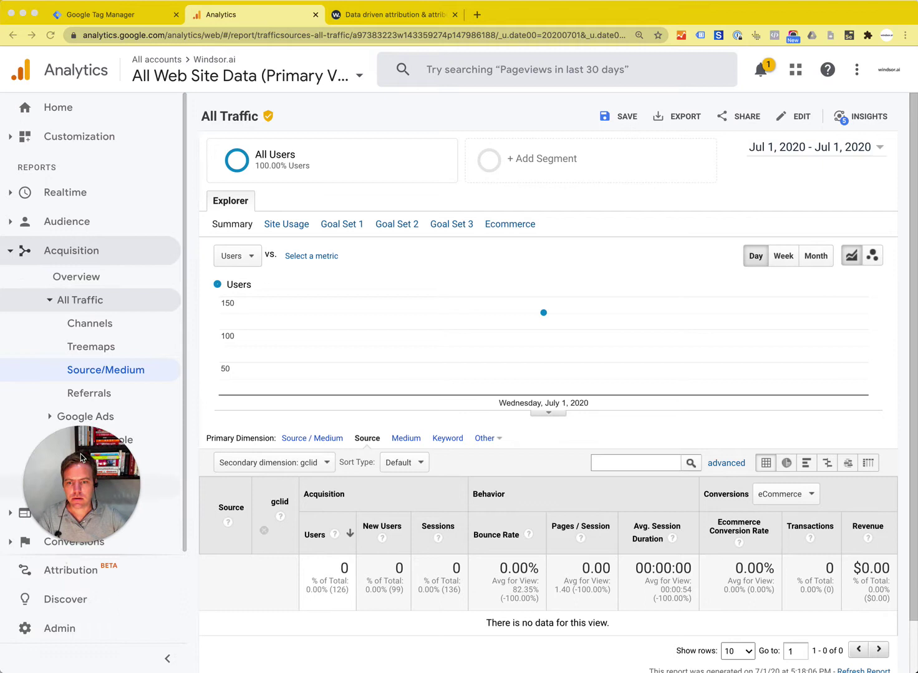
left_click(50, 631)
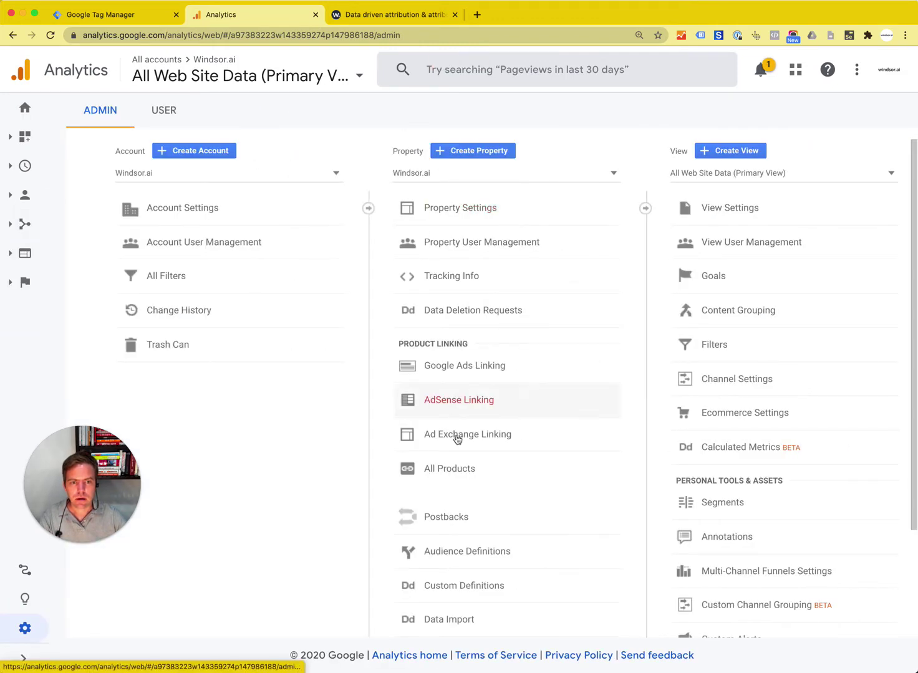
scroll(457, 440, "down", 3)
left_click(453, 454)
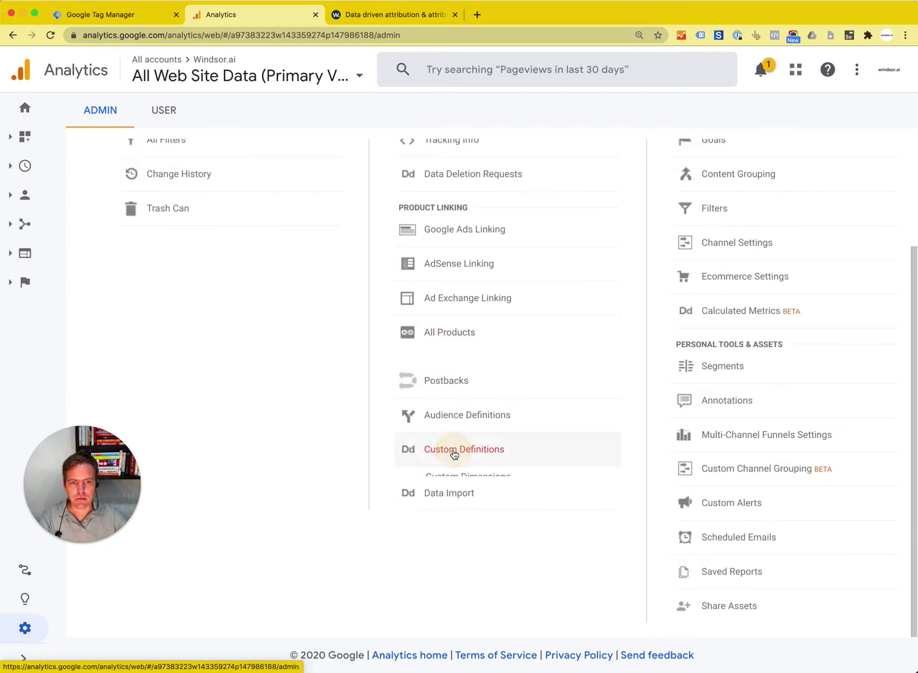
left_click(465, 475)
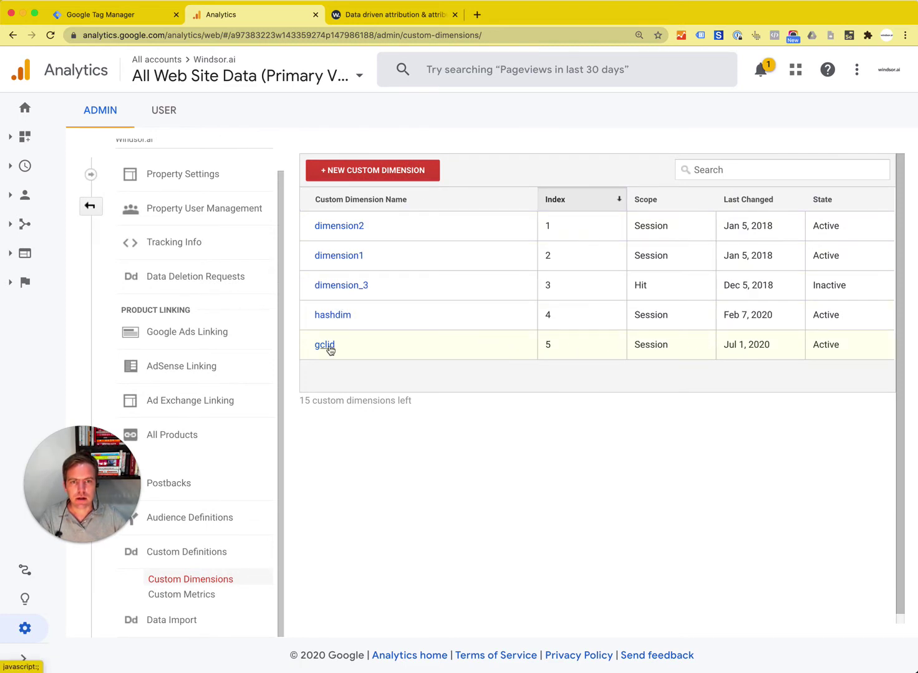
Step: Open the gclid custom dimension's edit page to review its Session scope and dimension5 code
left_click(326, 346)
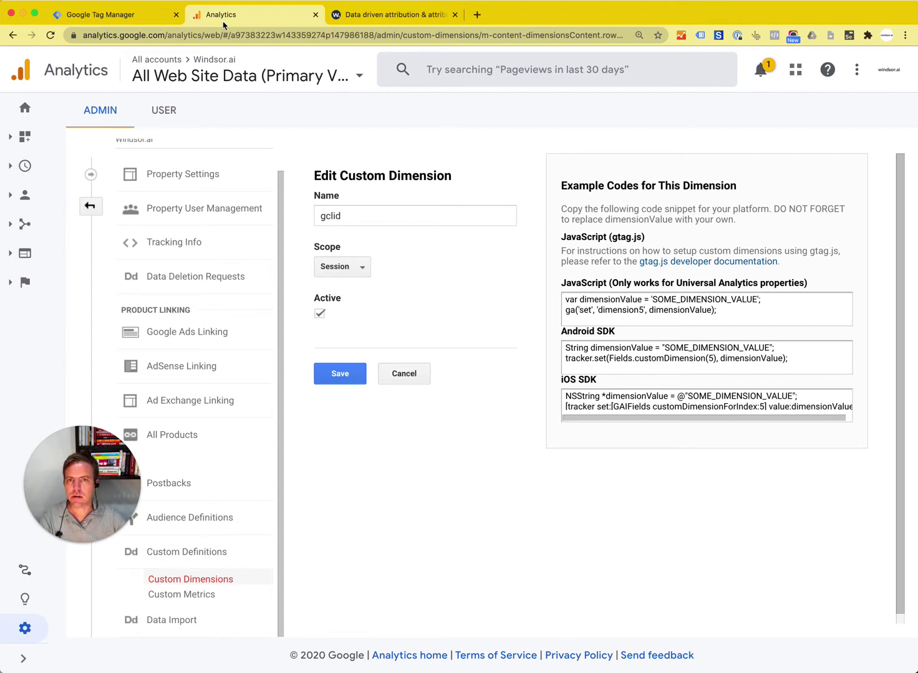
Step: Return to Tag Manager and bring up the container's Variables list
left_click(132, 15)
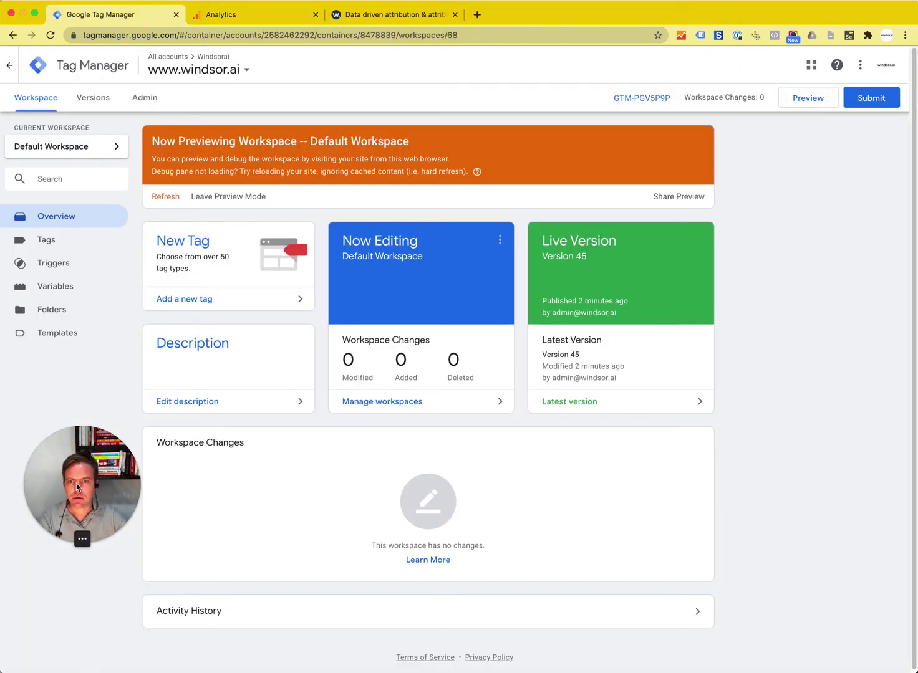
left_click_drag(76, 487, 65, 587)
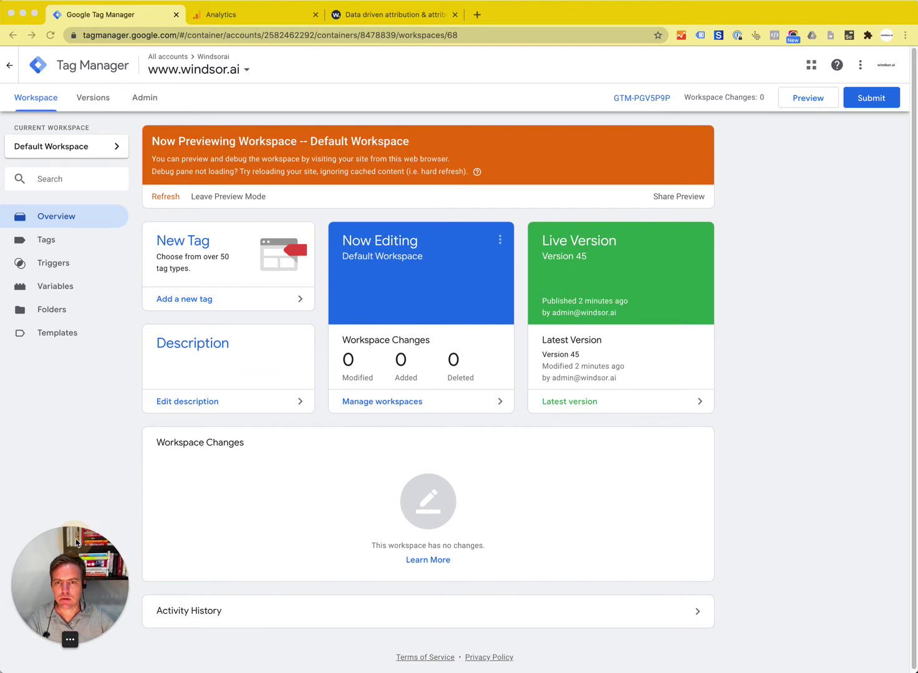
left_click(65, 288)
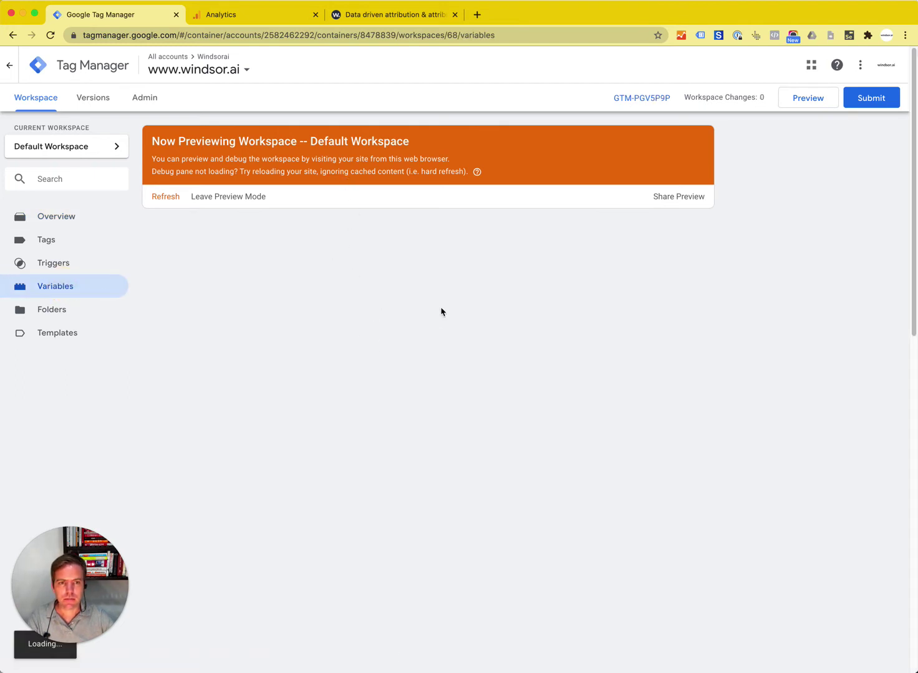
scroll(317, 309, "down", 12)
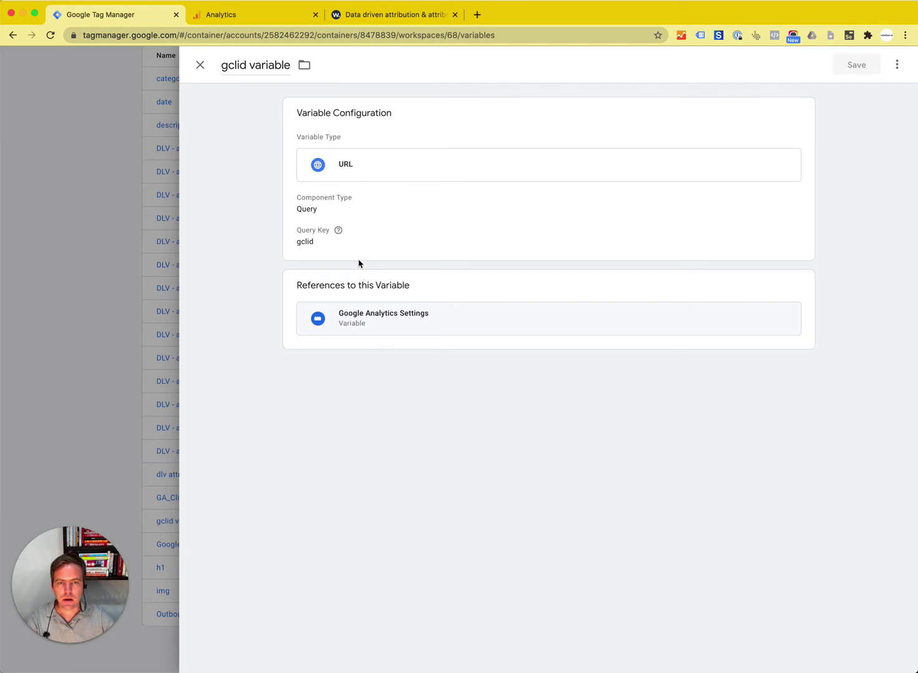
Step: Inspect the gclid variable's query key 'gclid', close it unsaved, and view the User-Defined Variables
left_click(402, 175)
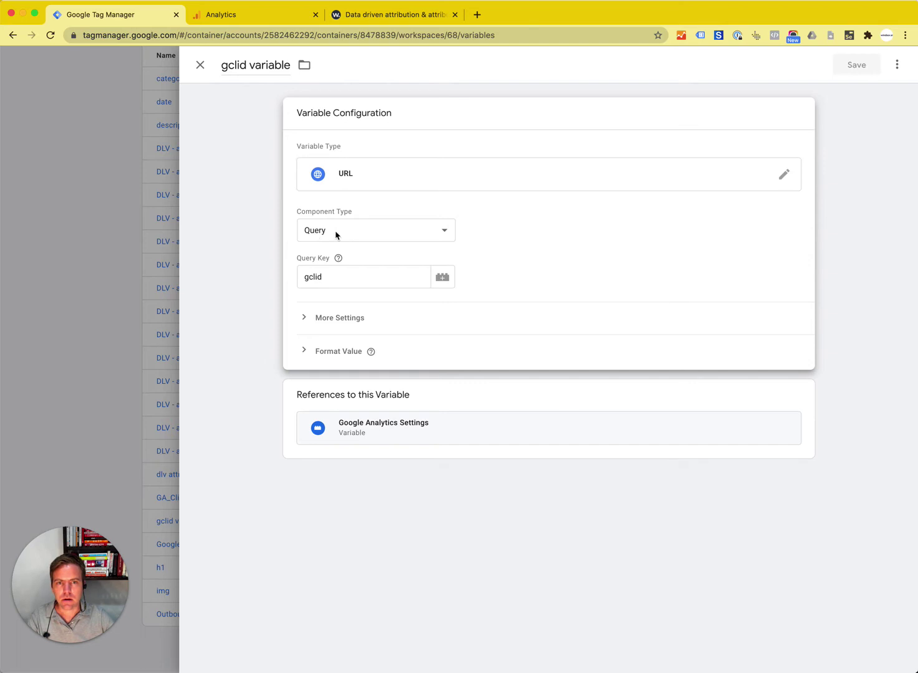
left_click(337, 278)
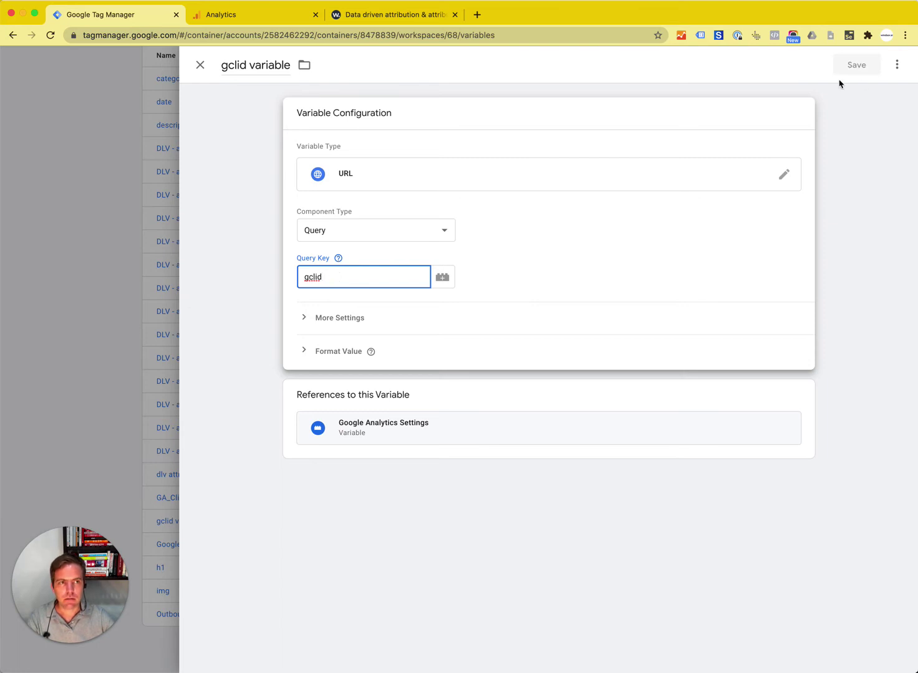
left_click(97, 347)
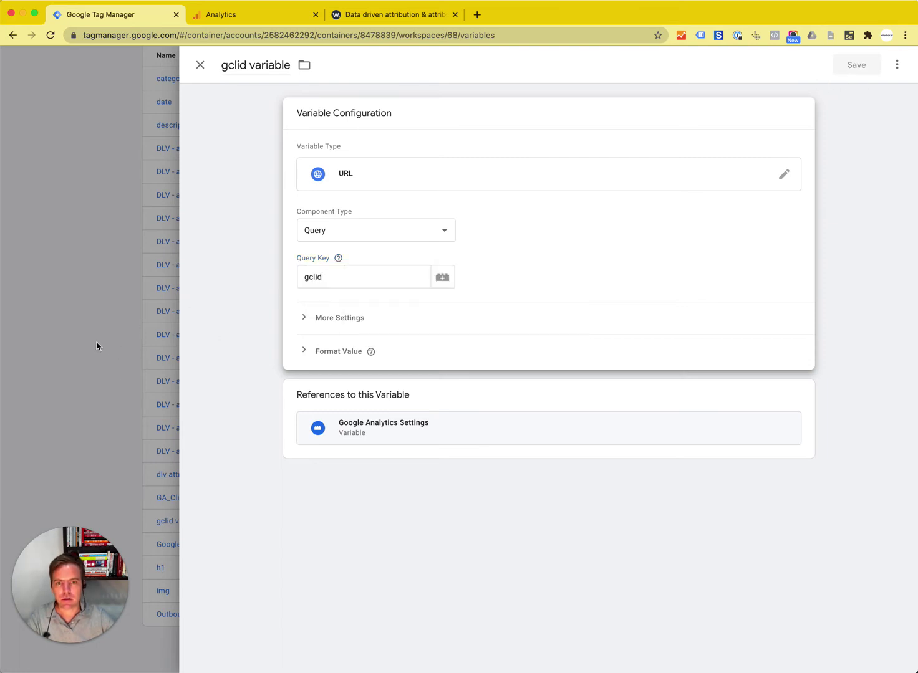
left_click(97, 342)
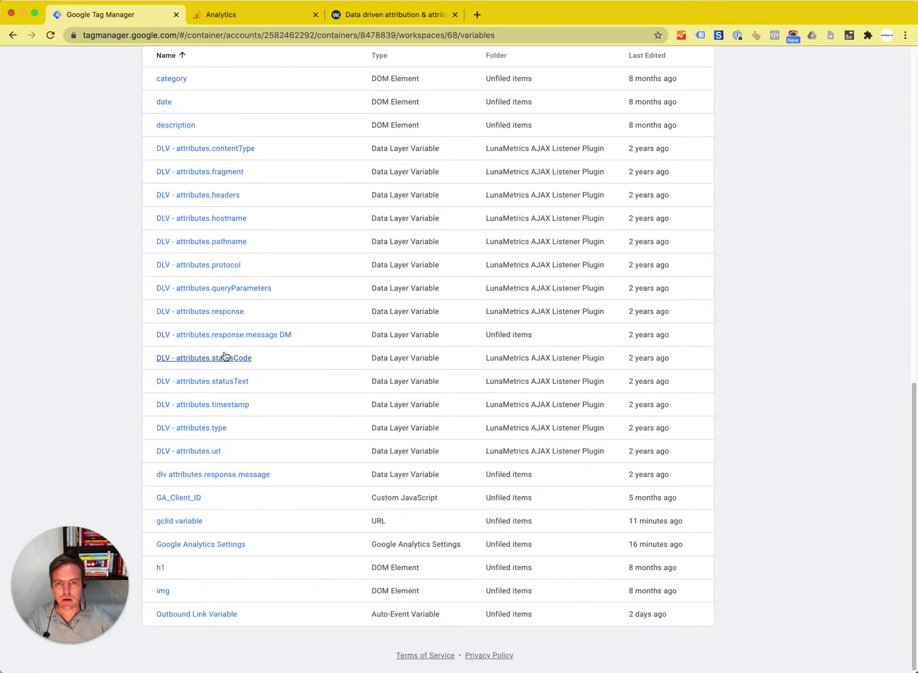
scroll(262, 272, "up", 1)
scroll(261, 272, "up", 15)
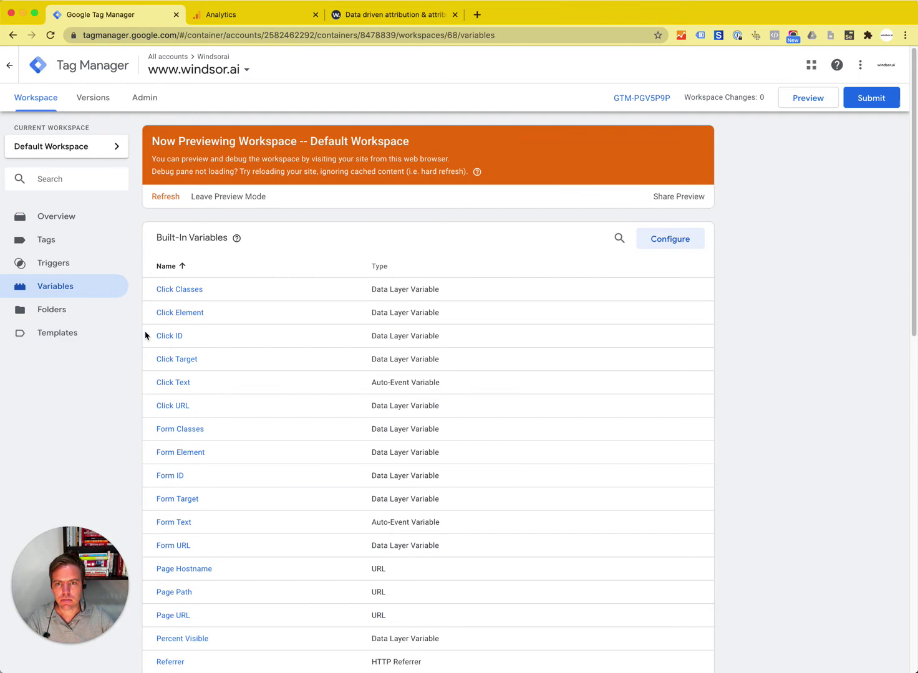
scroll(194, 328, "down", 15)
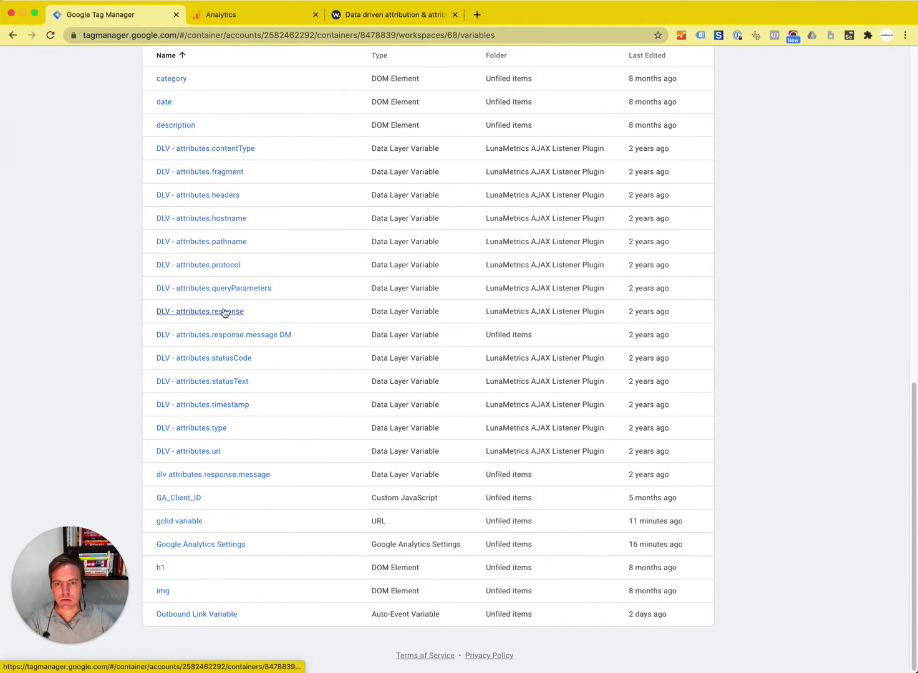
Step: Edit the Google Analytics Settings variable and check custom dimension index 5 maps to {{gclid variable}}
left_click(222, 545)
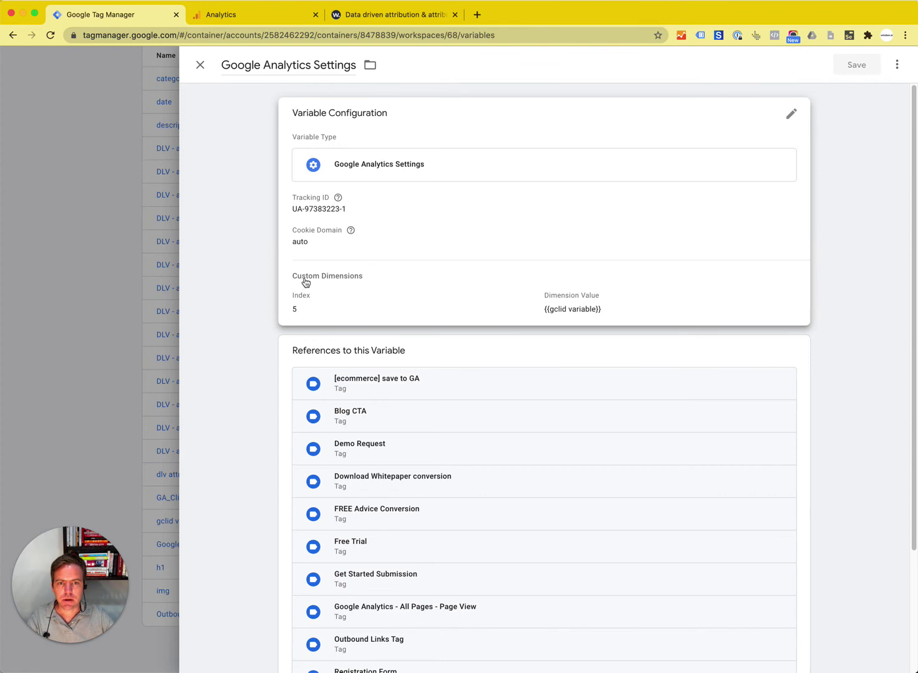
left_click(787, 114)
scroll(524, 281, "down", 10)
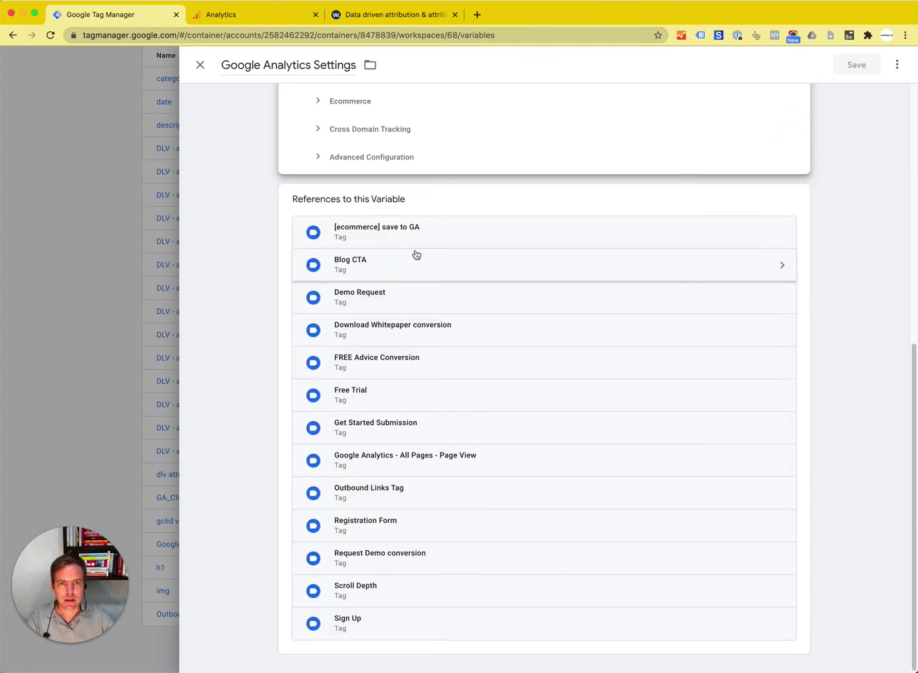
scroll(416, 255, "up", 3)
left_click(320, 187)
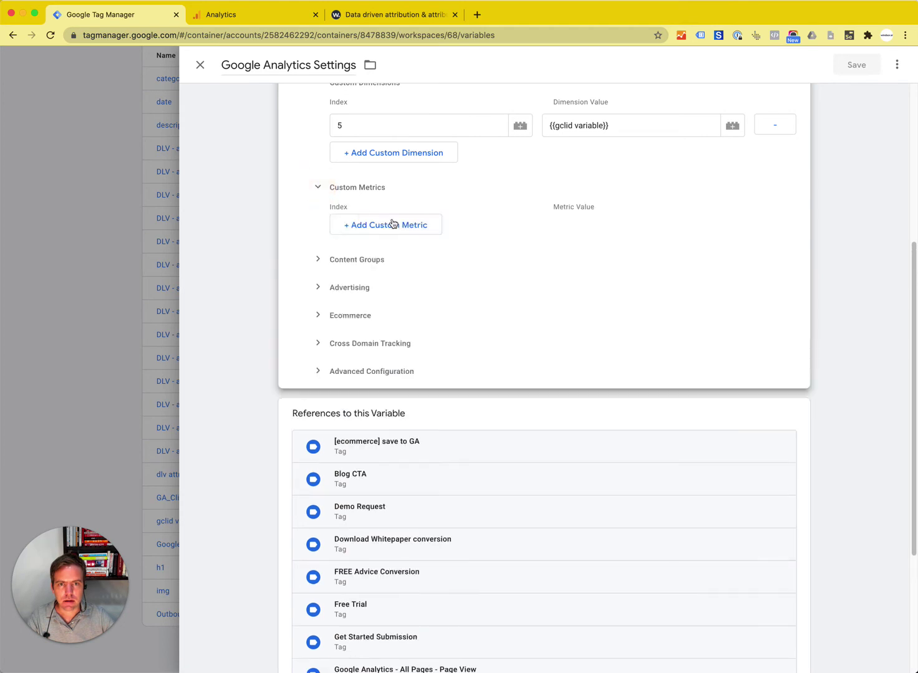
scroll(406, 228, "up", 1)
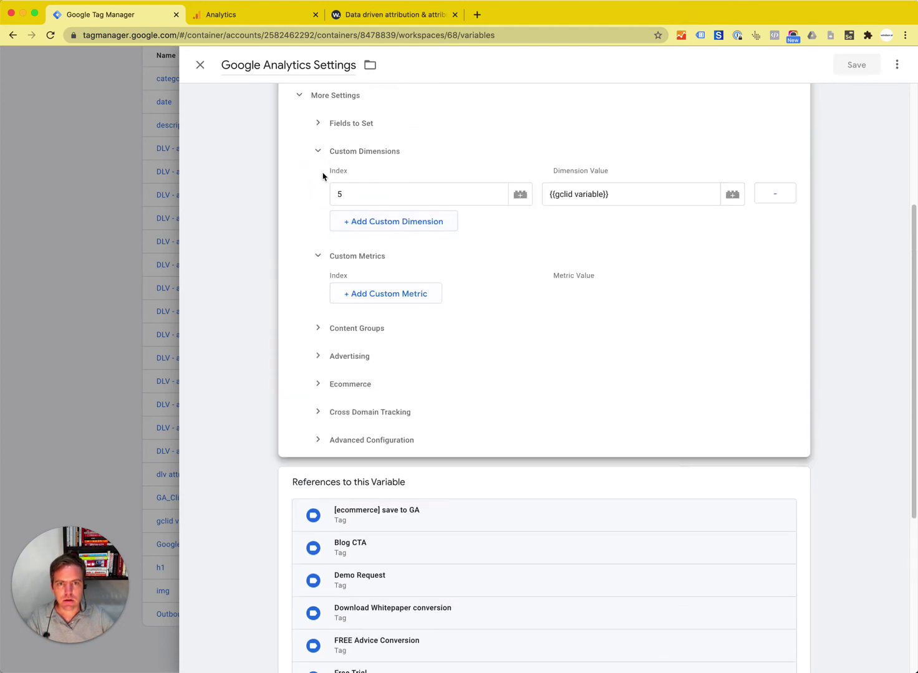
left_click(317, 258)
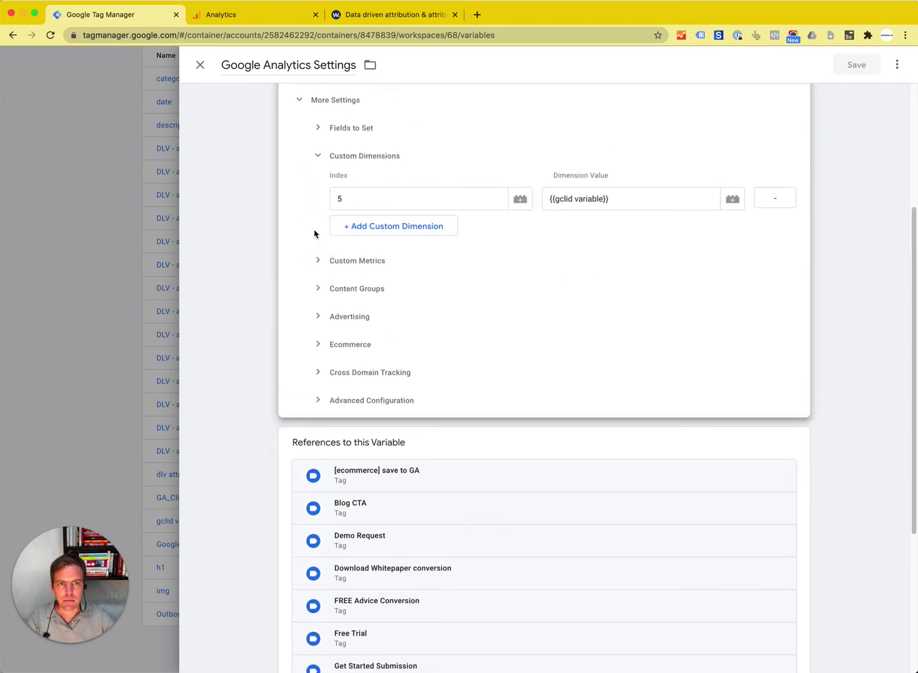
scroll(317, 234, "up", 1)
left_click(362, 240)
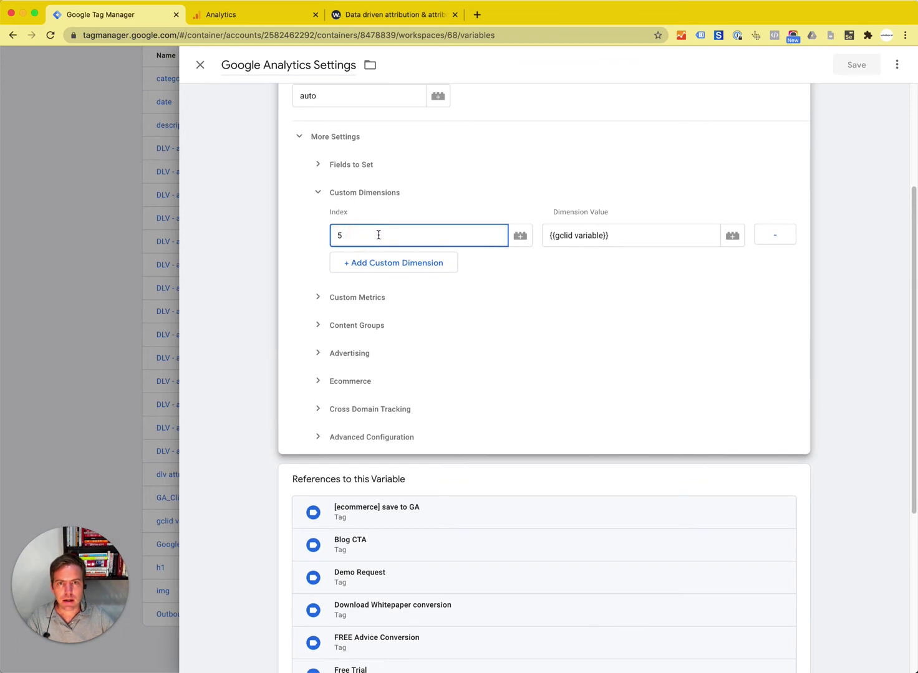
Step: Cancel the Analytics gclid dimension edit, confirm it is index 5, and recheck Tag Manager's index 5
left_click(243, 15)
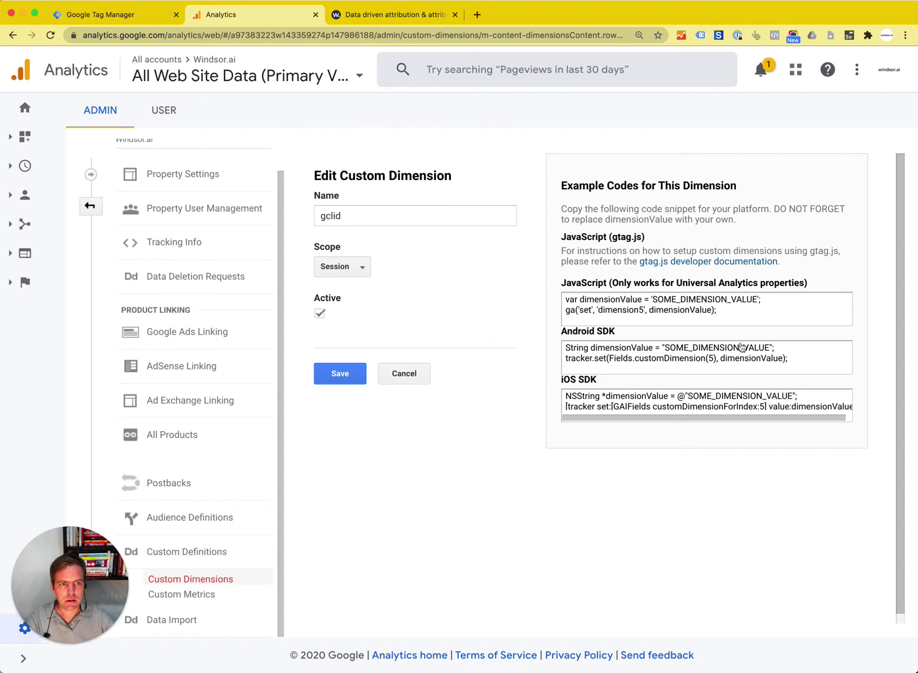
left_click(403, 374)
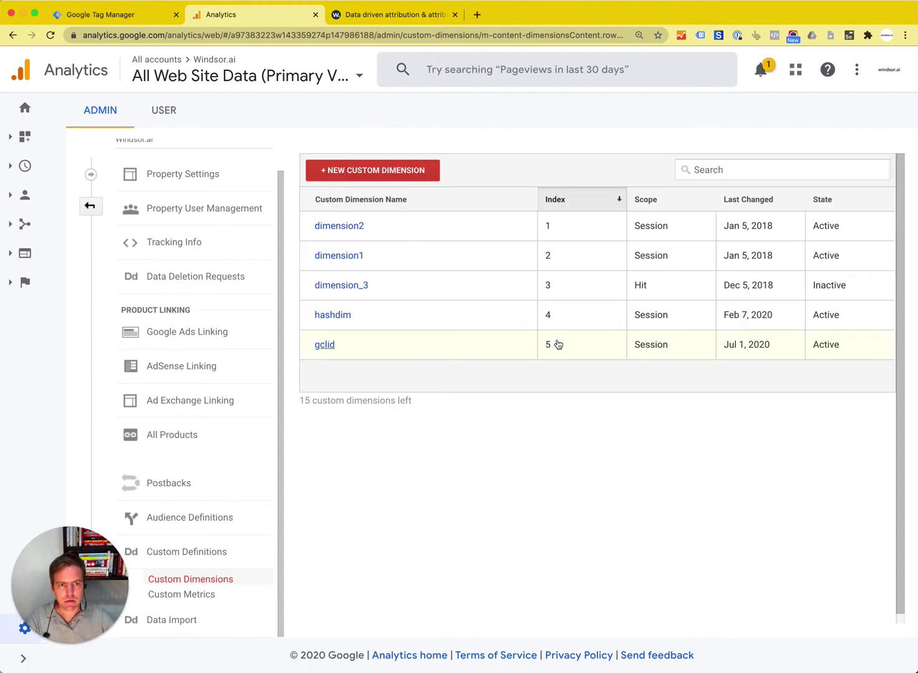
left_click(108, 17)
left_click(470, 240)
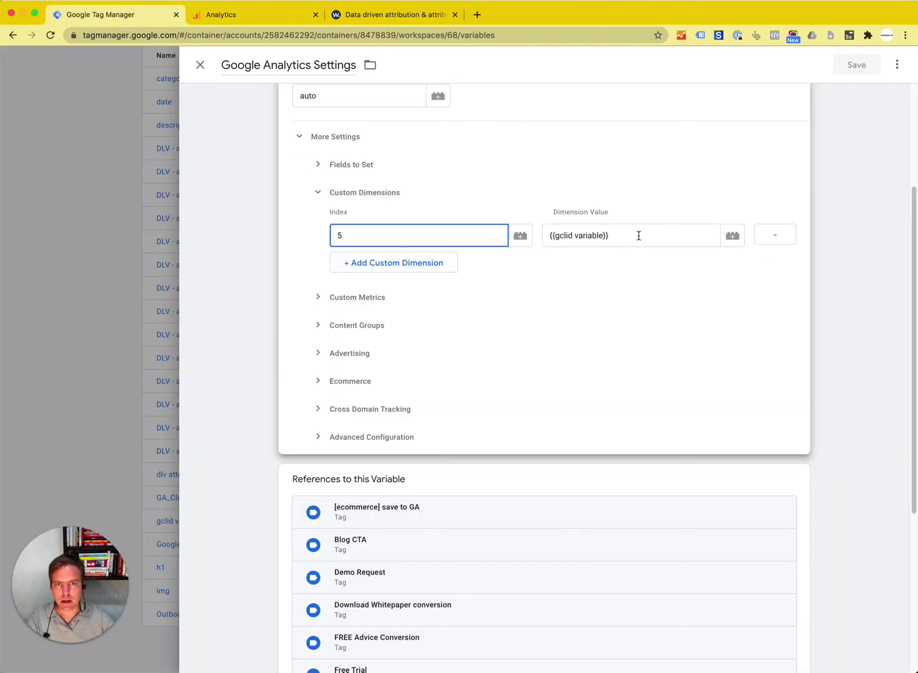
Step: Close the Google Analytics Settings variable unchanged and scroll back up the Variables page
left_click(89, 261)
scroll(476, 223, "up", 10)
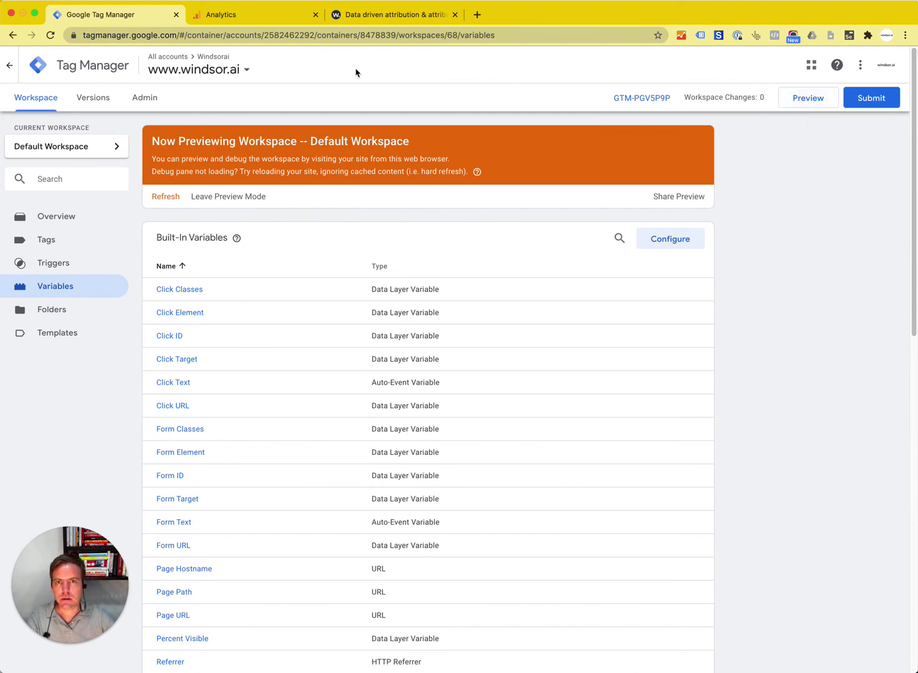
Step: Open the Acquisition > All Traffic > Source/Medium report in Analytics
left_click(240, 14)
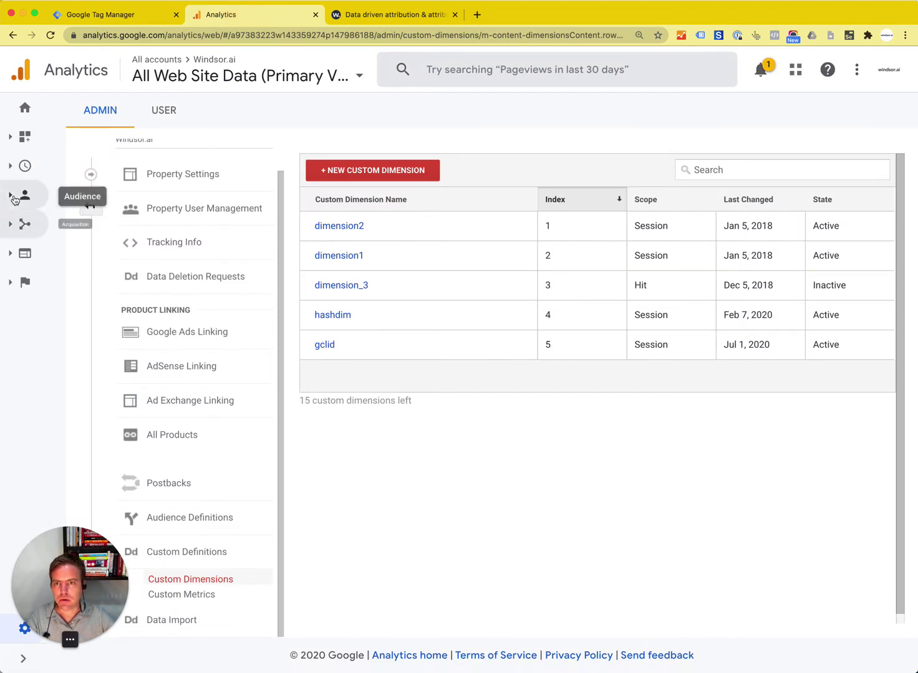
left_click(57, 252)
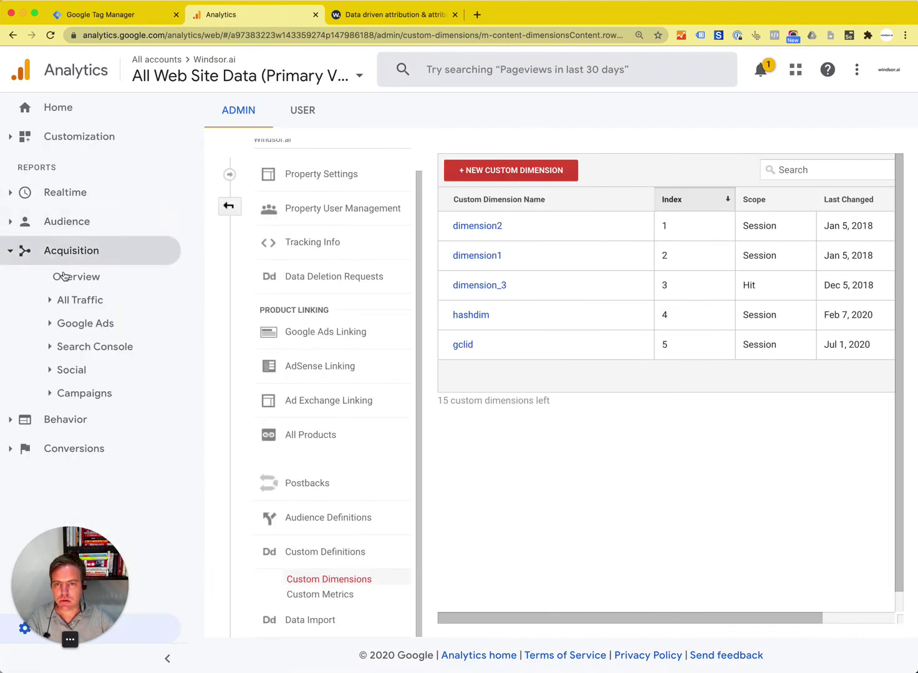
left_click(50, 300)
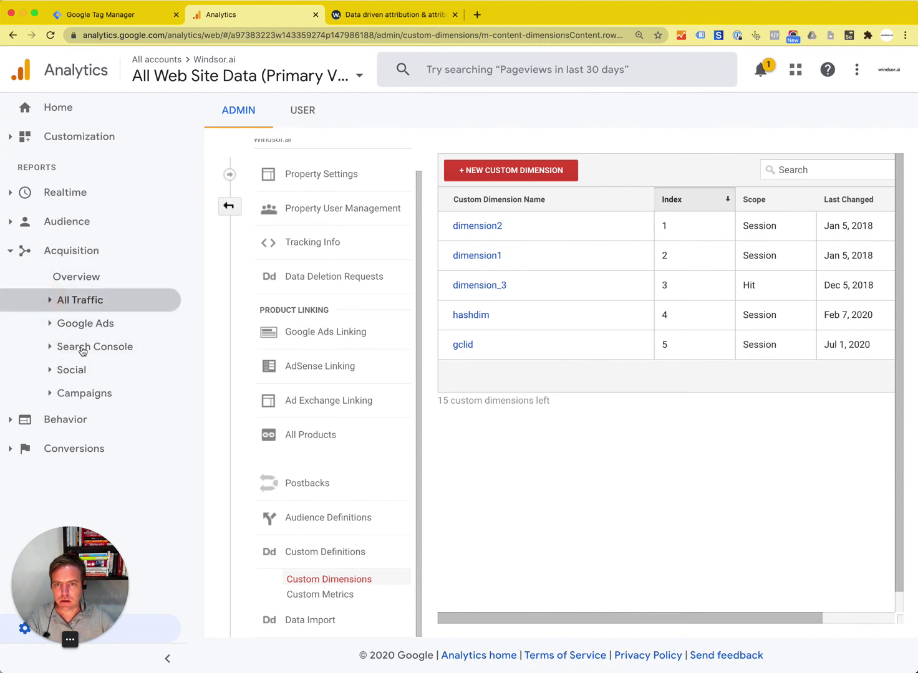
left_click(105, 368)
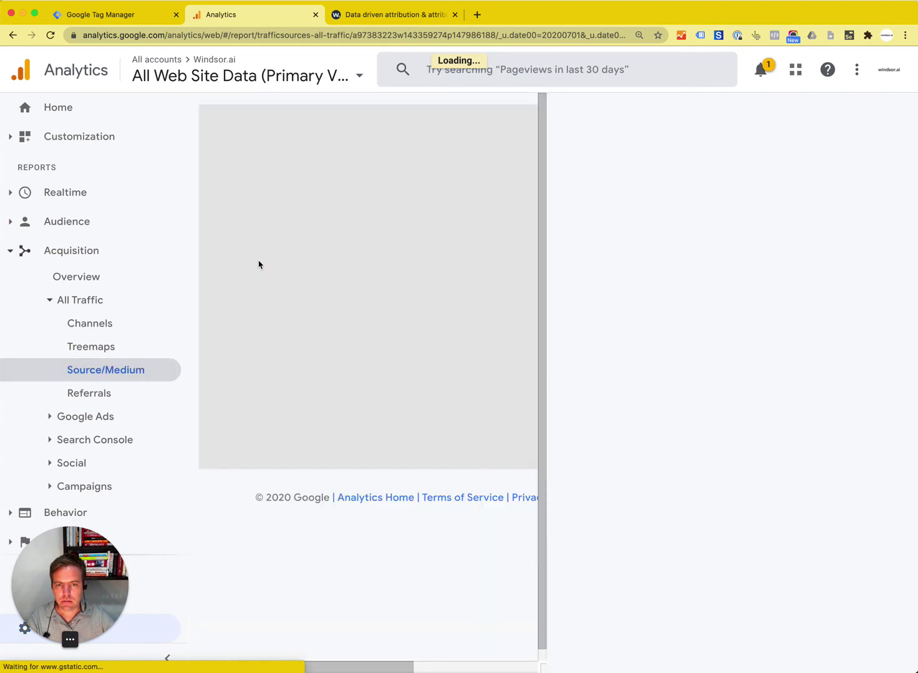
scroll(361, 371, "down", 2)
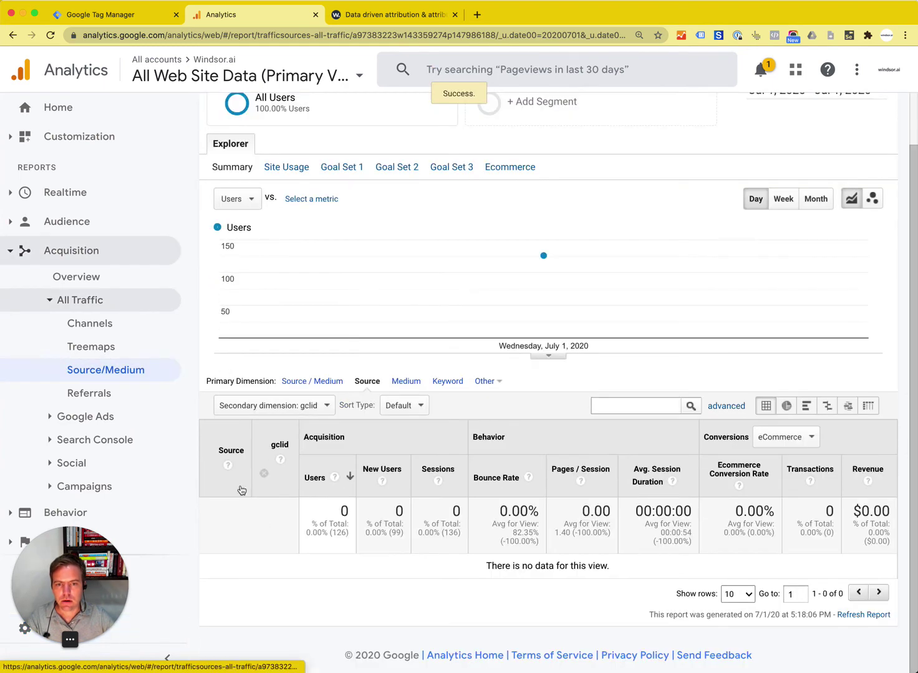